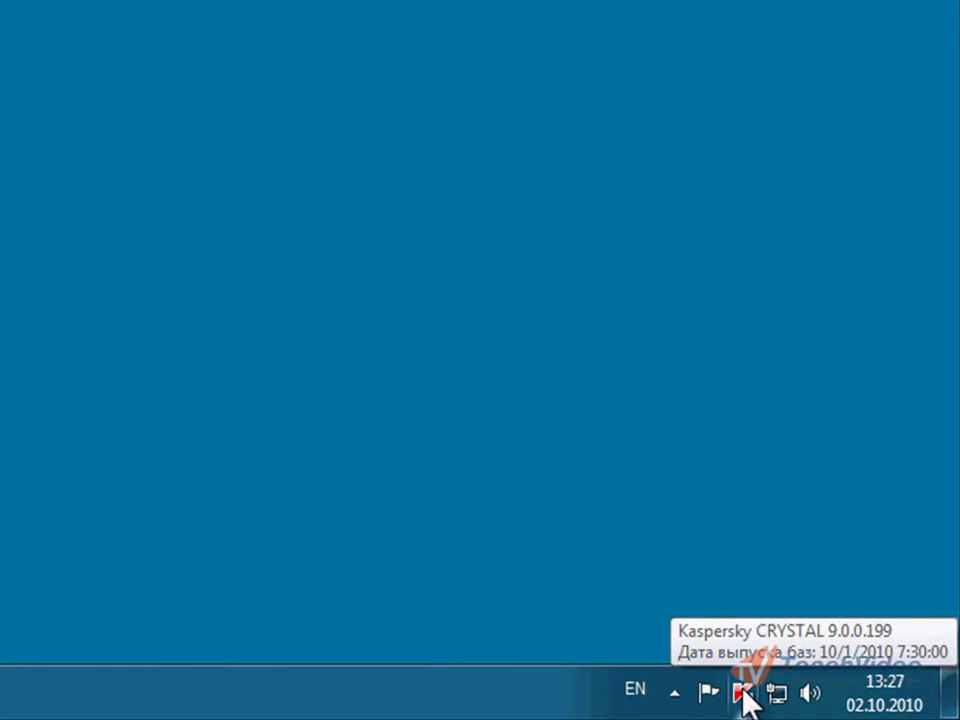
Open Kaspersky CRYSTAL and view the «Обновление», «Проверка» and «Контроль программ» sections of «Контроль безопасности», closing that module at the end
right_click(742, 693)
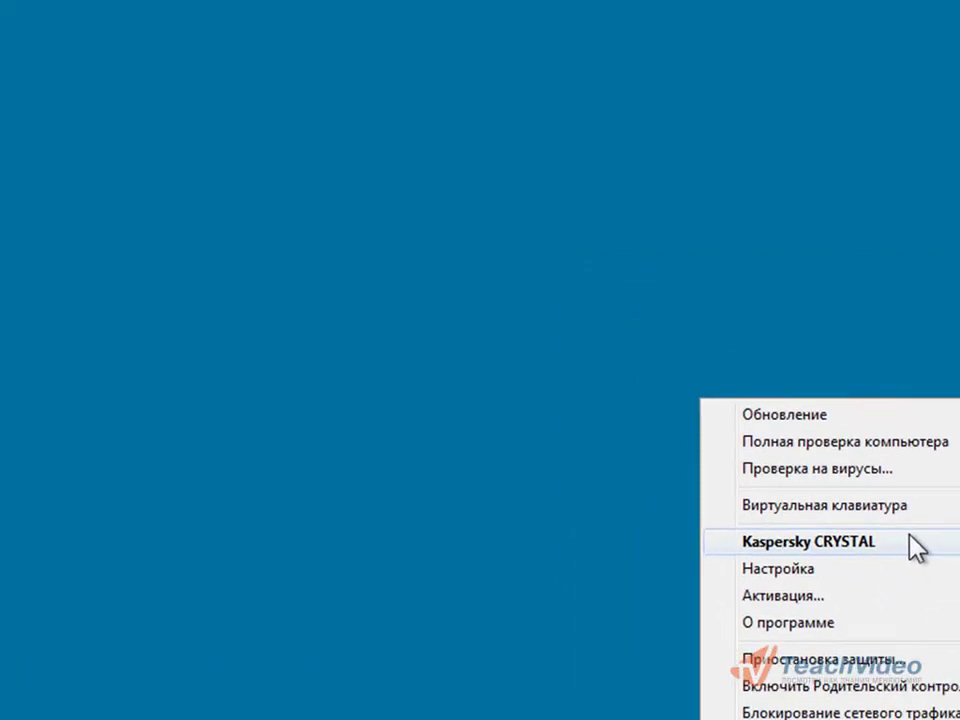
click(820, 440)
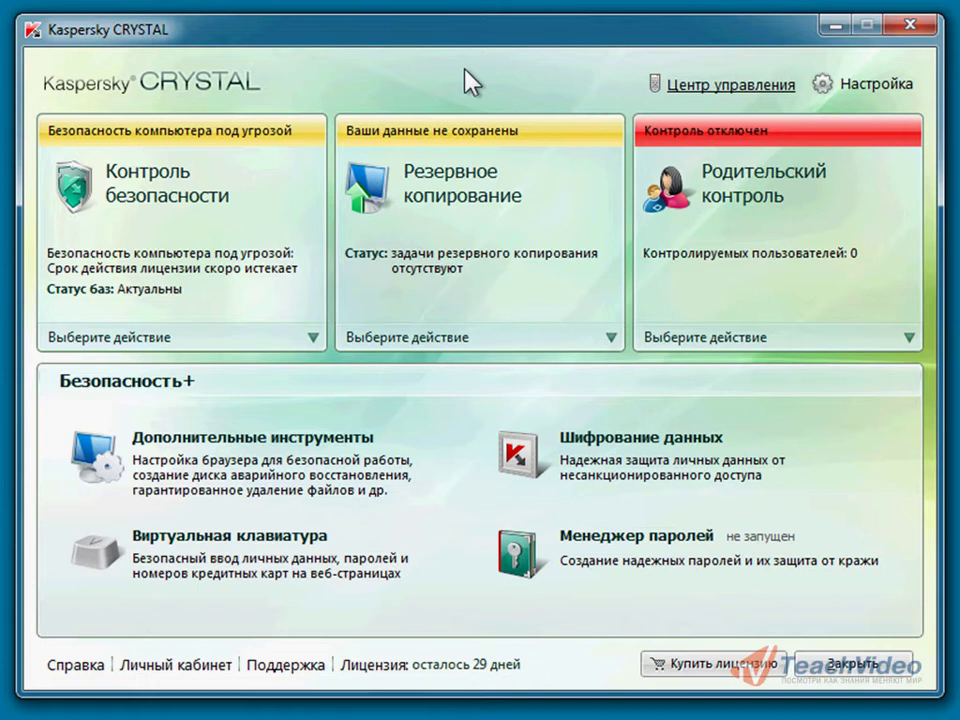
click(187, 245)
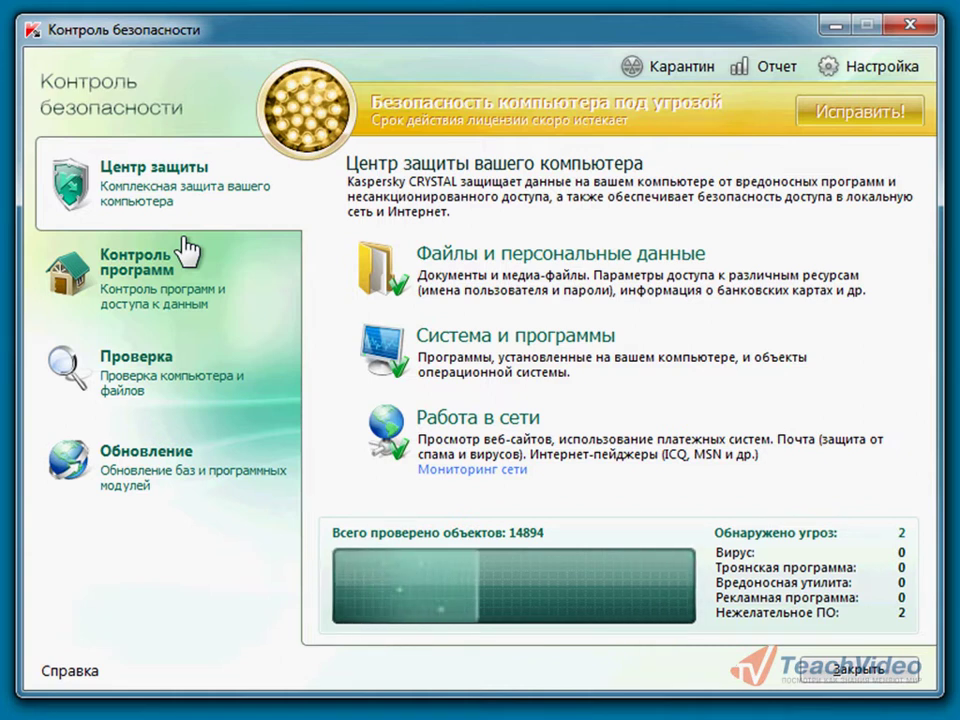
click(183, 480)
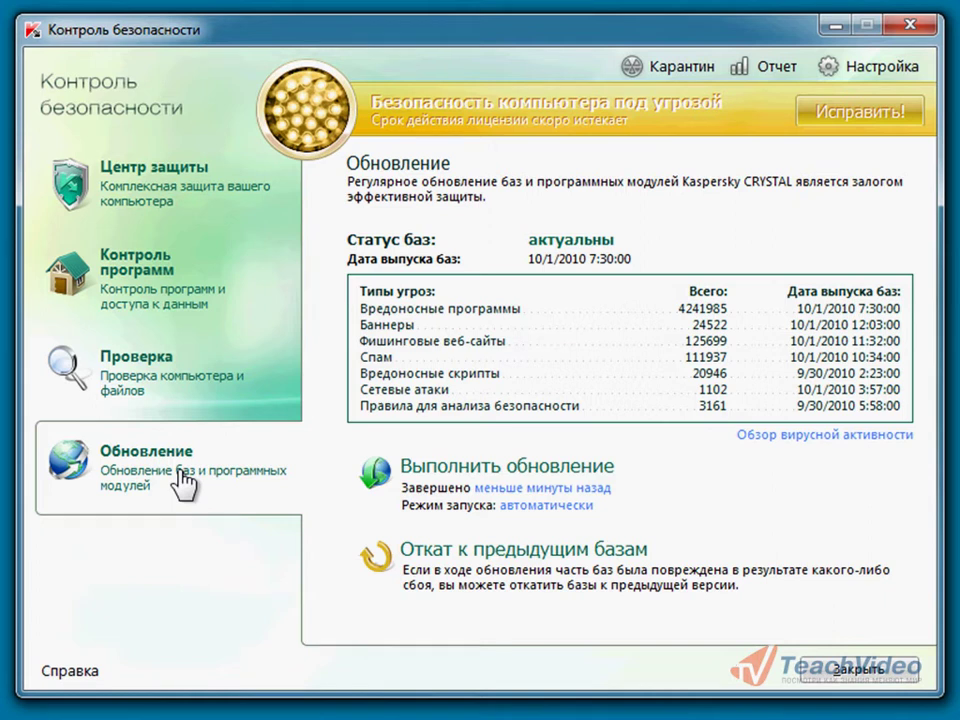
click(191, 390)
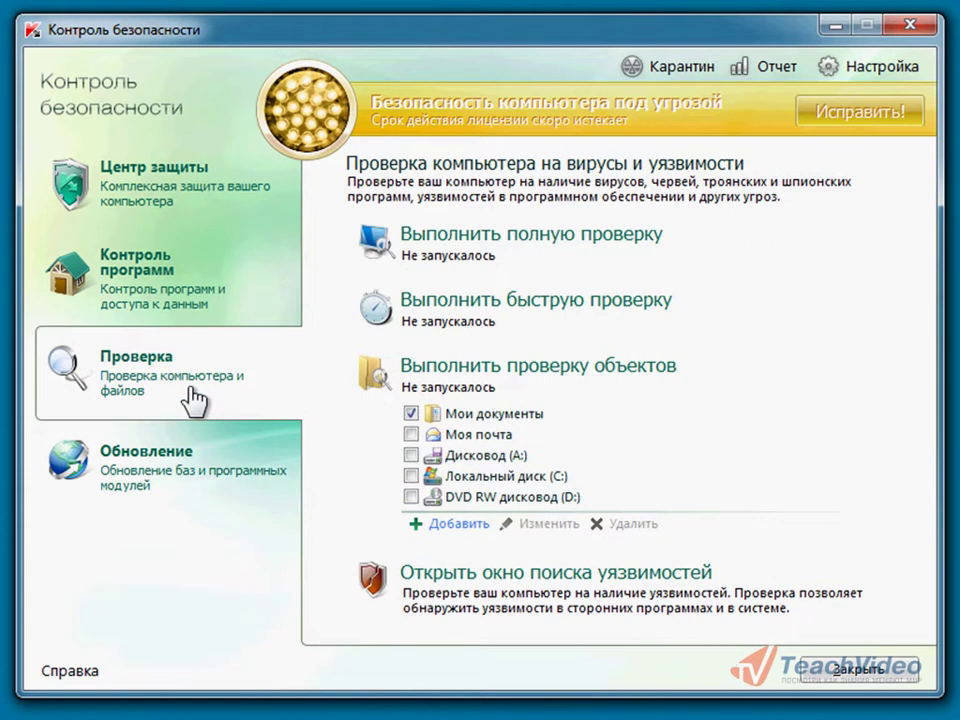
click(198, 289)
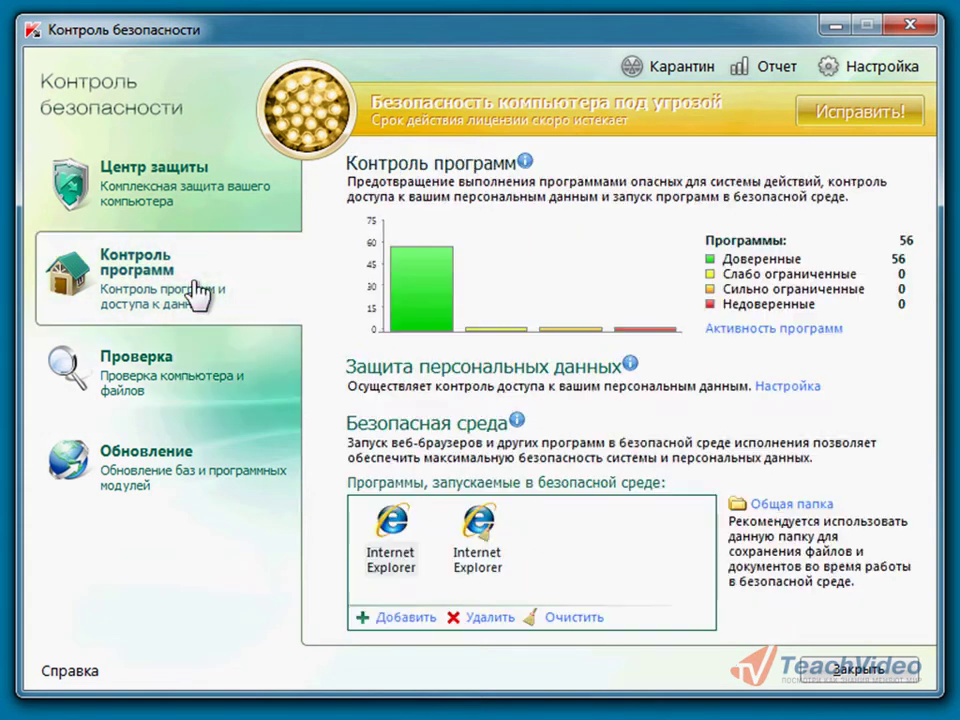
click(912, 26)
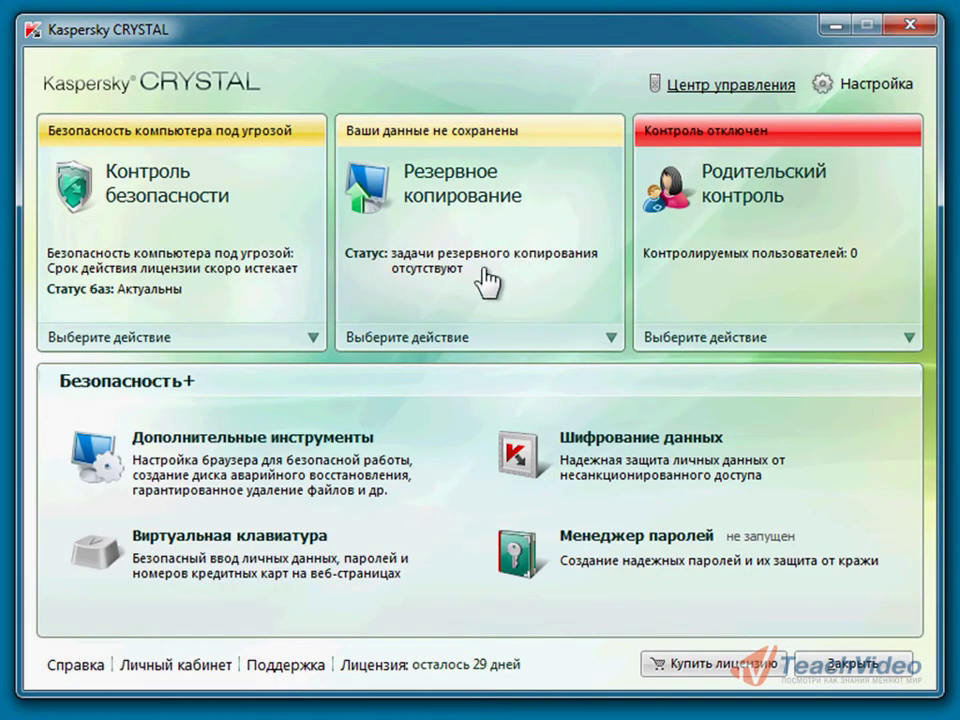
Look over the «Резервное копирование» module, dismissing its introductory dialogs, and the «Родительский контроль» module, closing each one
click(467, 292)
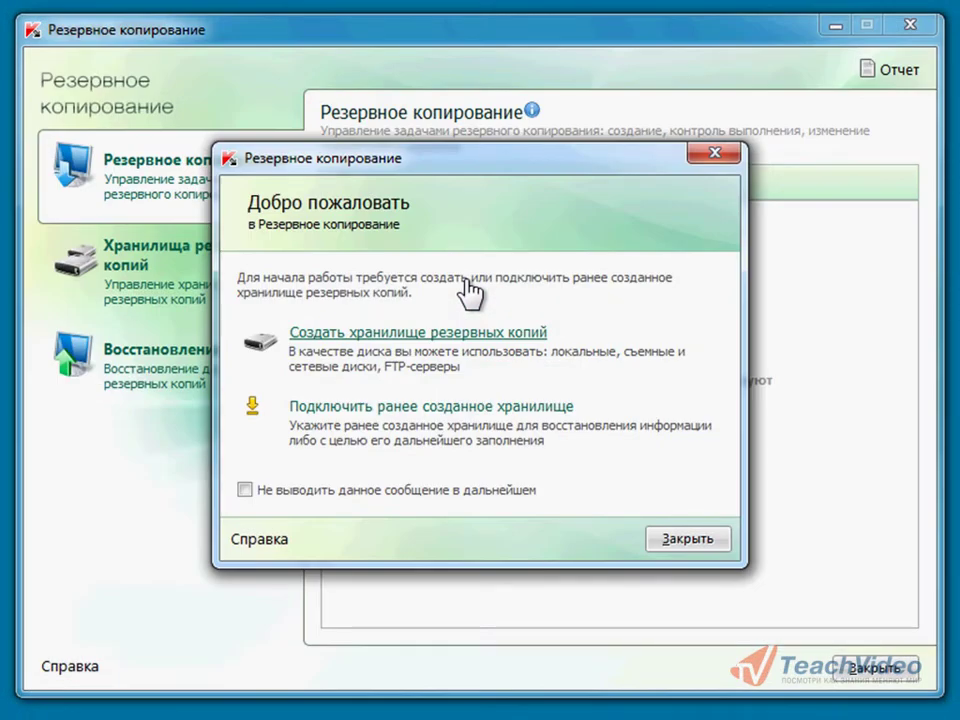
click(723, 152)
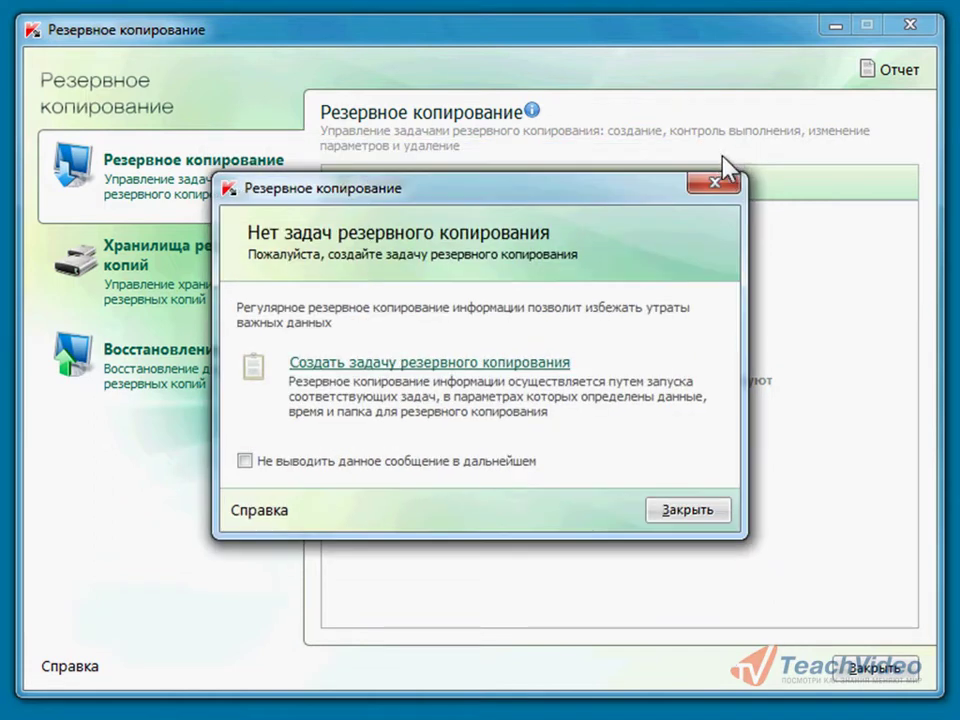
click(715, 185)
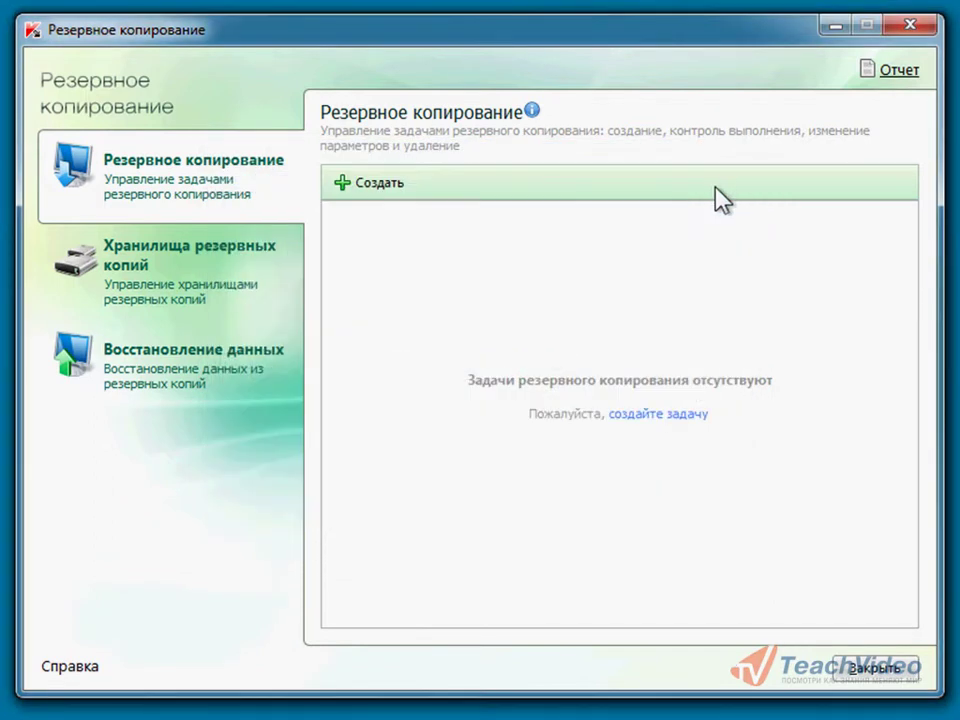
click(908, 25)
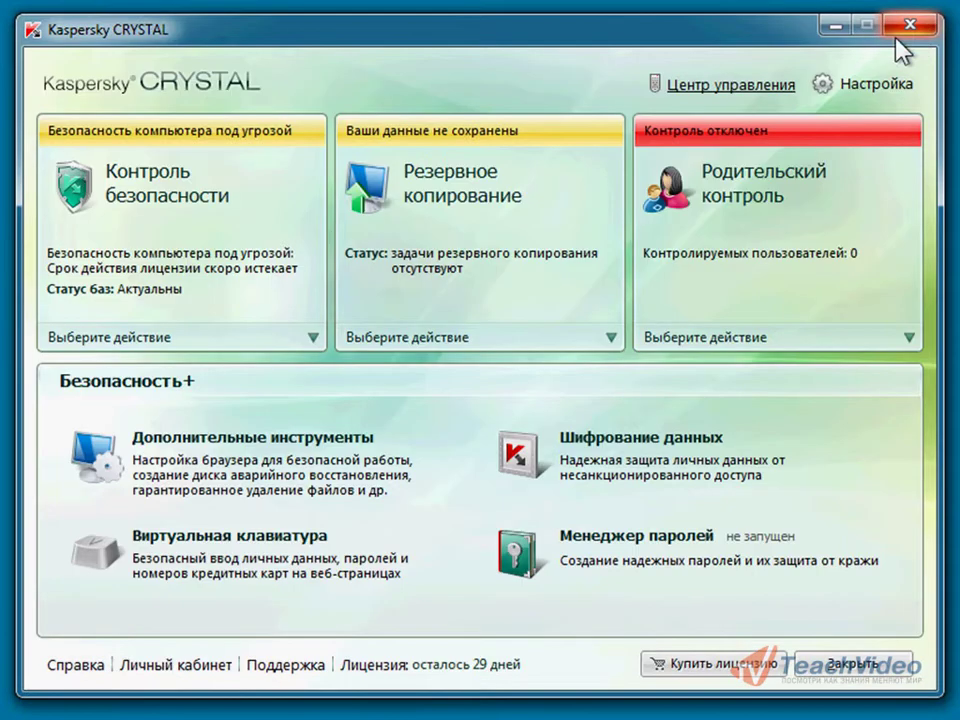
click(689, 241)
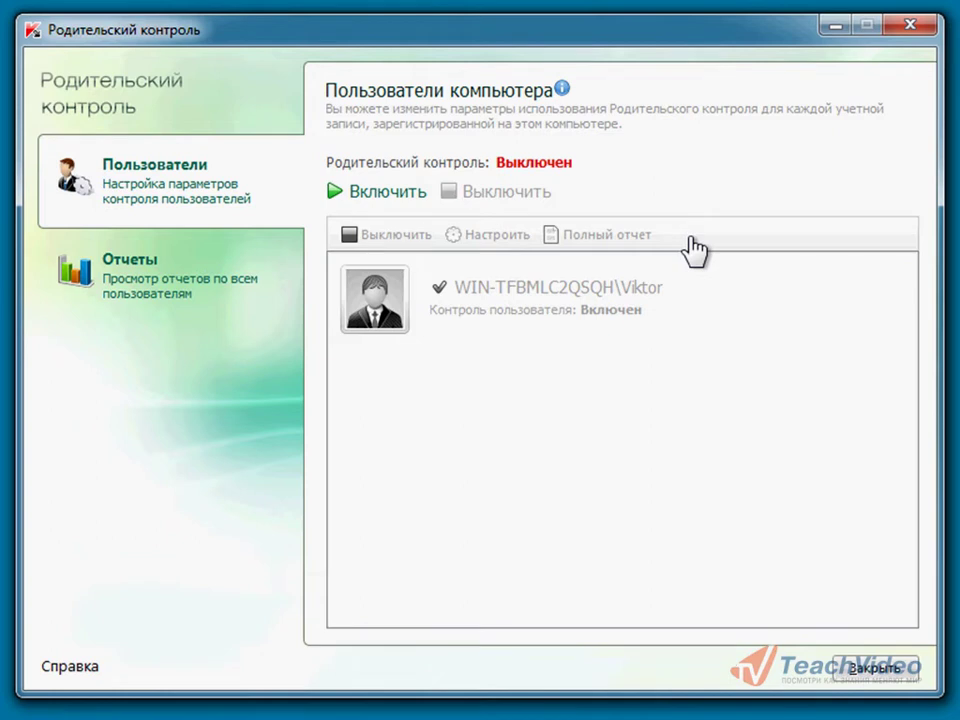
click(908, 27)
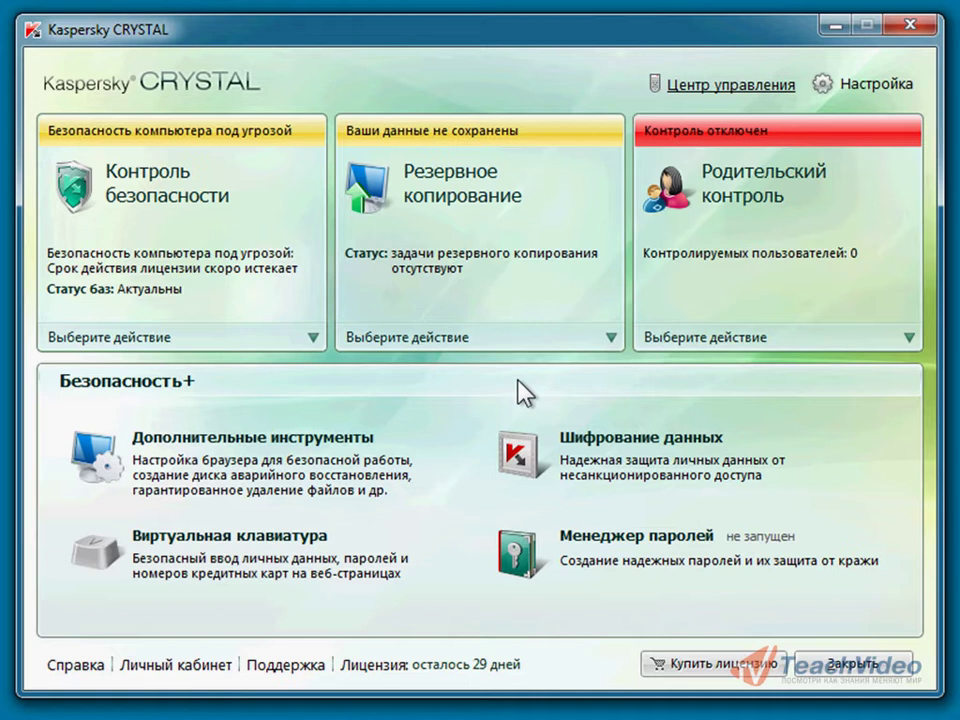
View the tools offered in «Дополнительные инструменты» and the container list in «Шифрование данных», closing each module
click(340, 492)
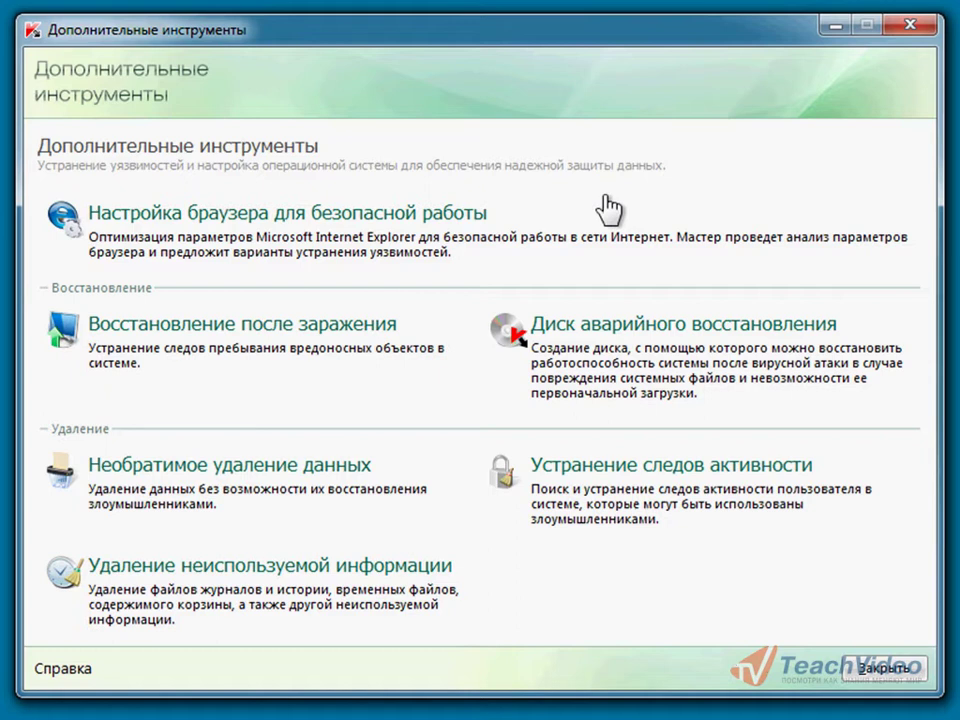
click(910, 25)
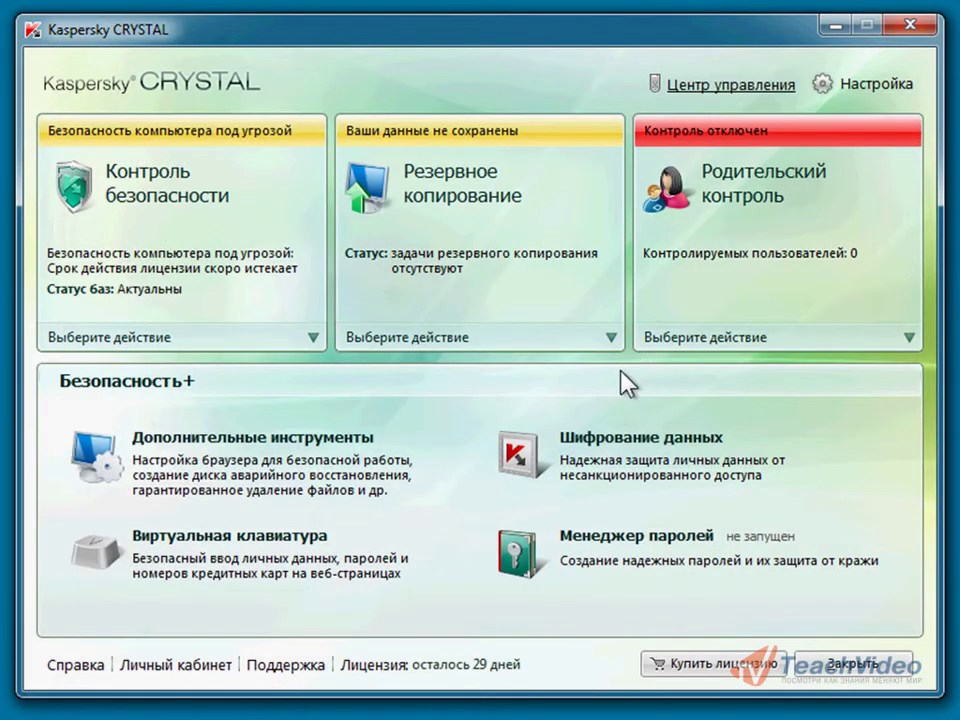
click(604, 478)
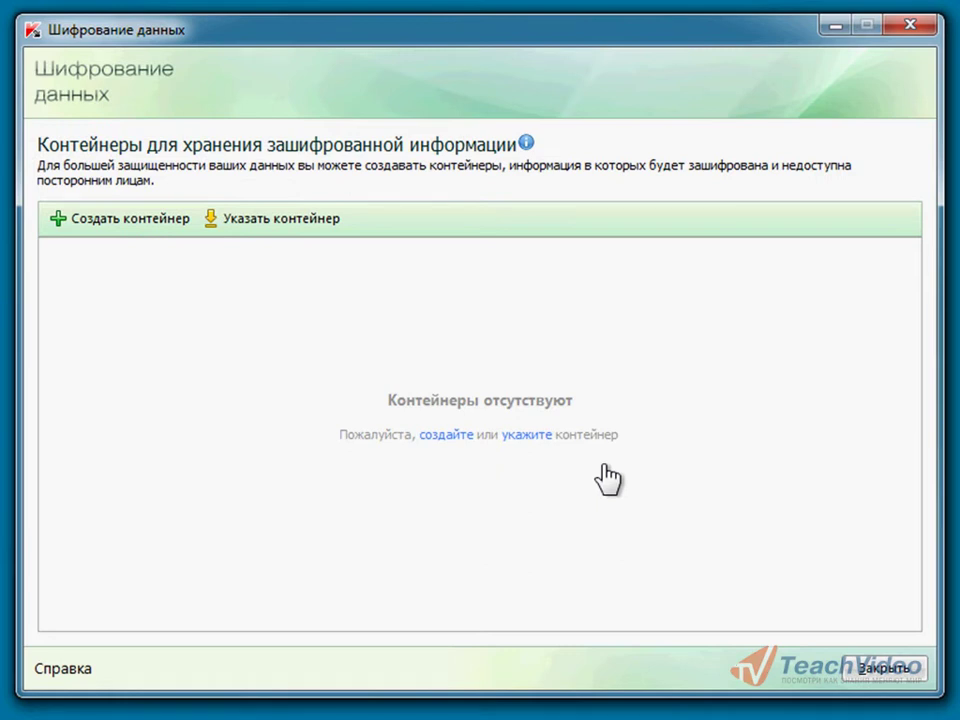
click(910, 26)
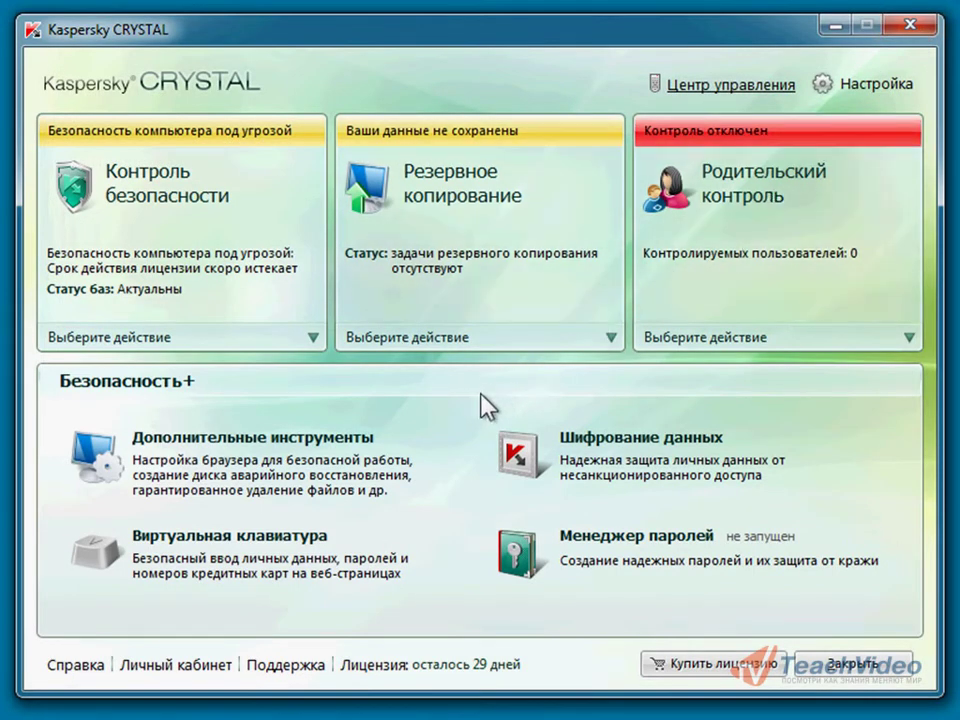
Open «Виртуальная клавиатура» and switch its layout from English to Russian
click(263, 581)
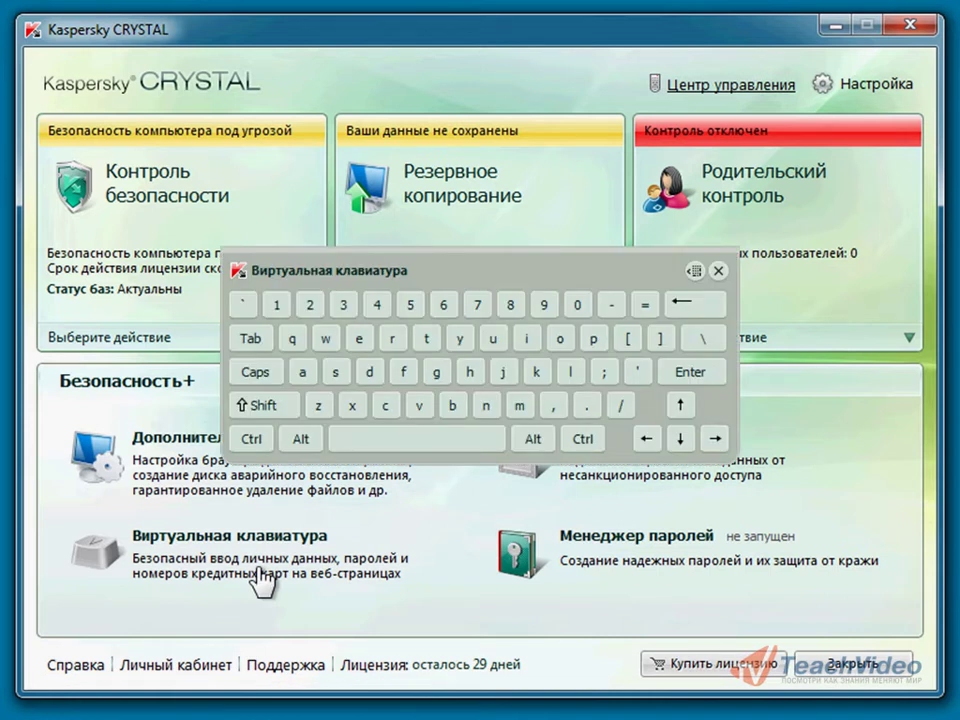
click(297, 440)
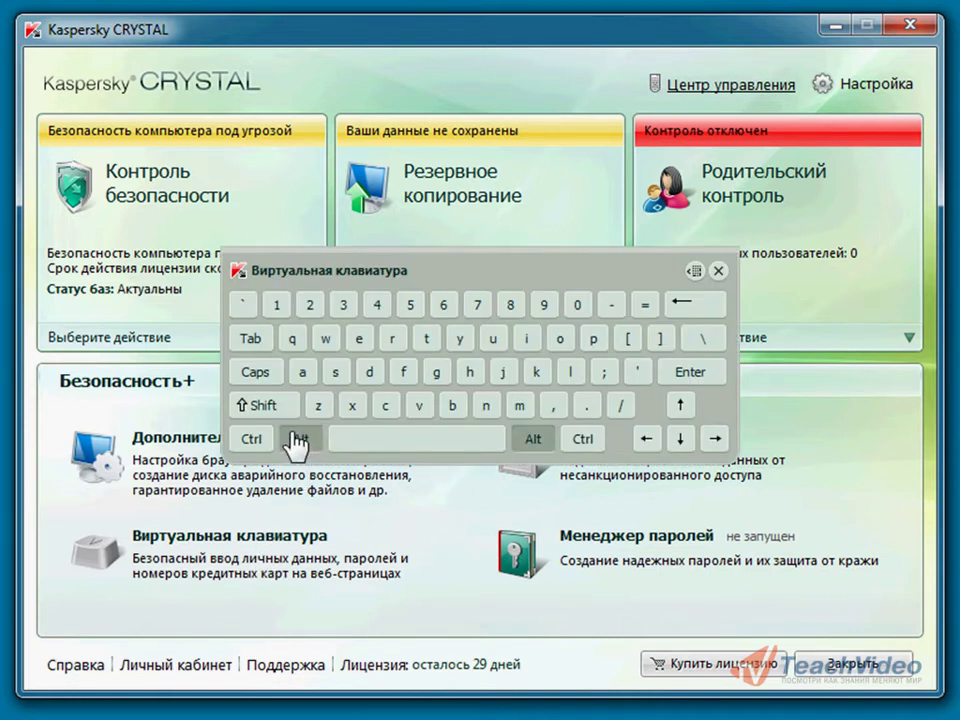
click(274, 407)
click(275, 408)
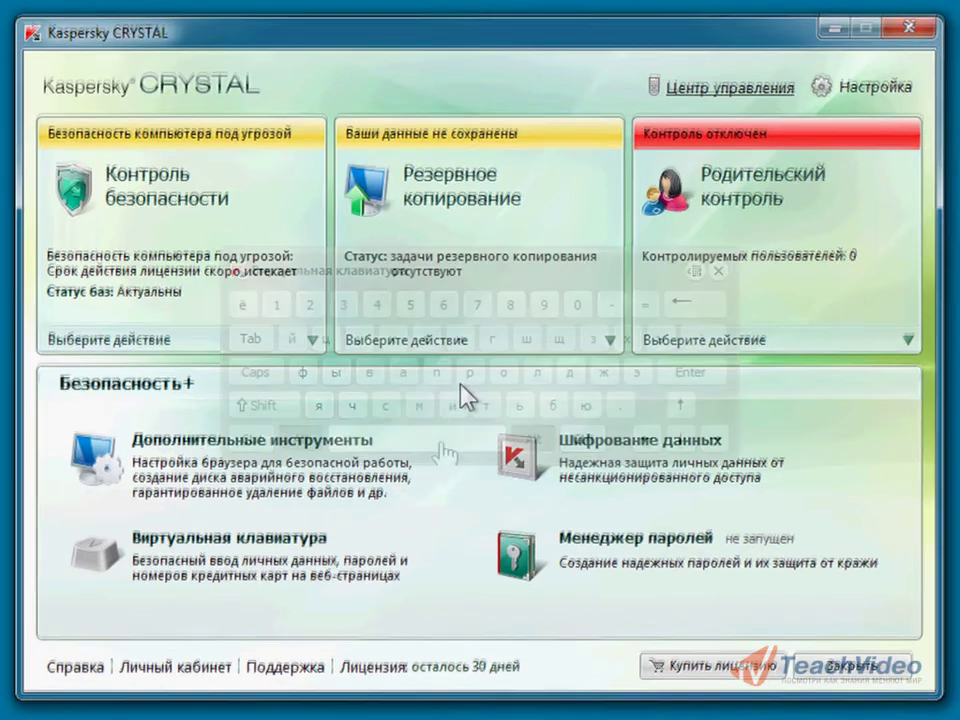
View the master-password page of the «Менеджер паролей» setup wizard and exit the wizard without creating a password
click(610, 562)
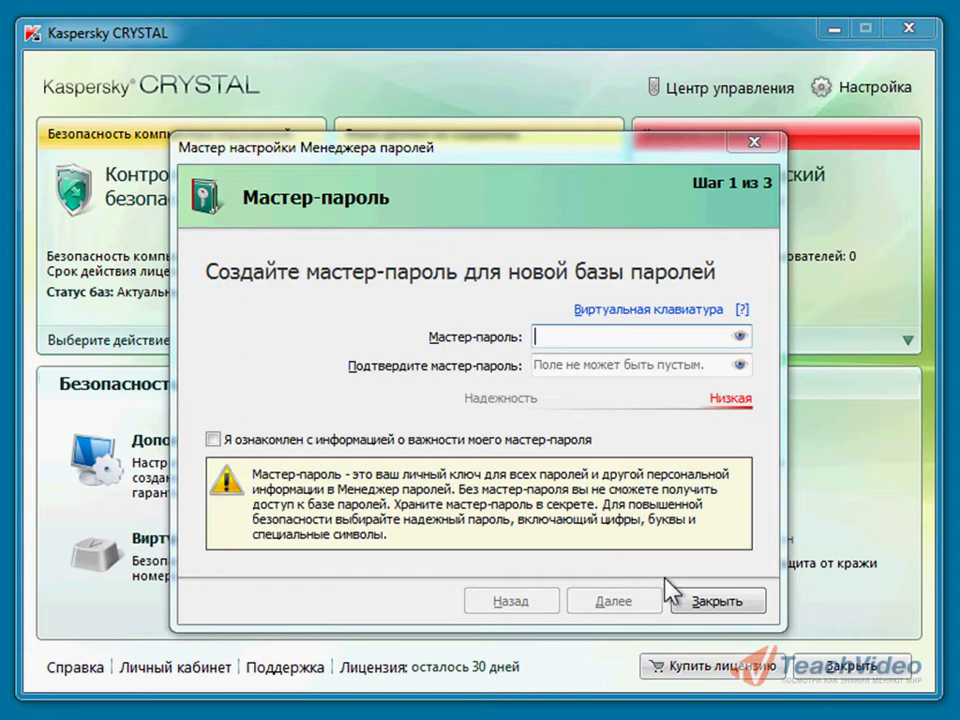
click(718, 601)
click(383, 421)
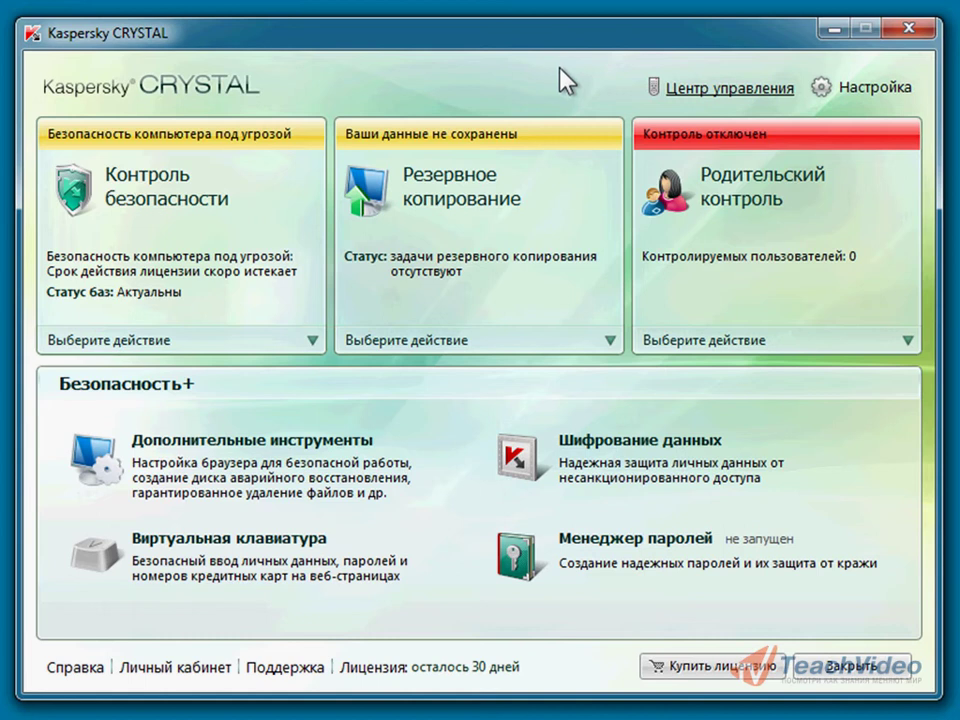
View the update, parental control and backup sections of «Центр управления», and close it
click(719, 92)
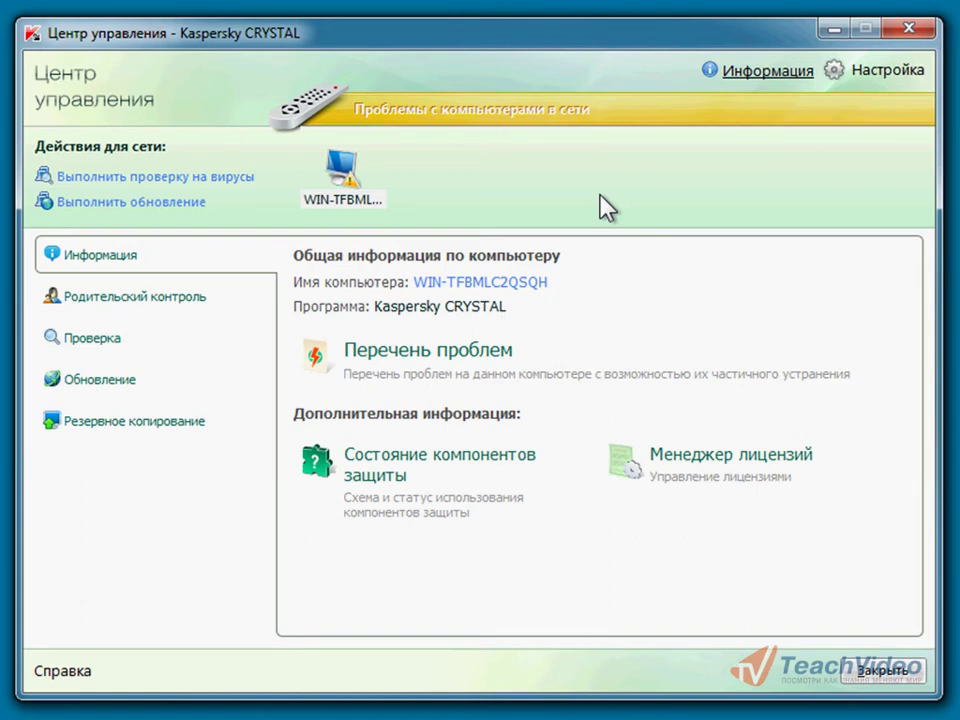
click(160, 393)
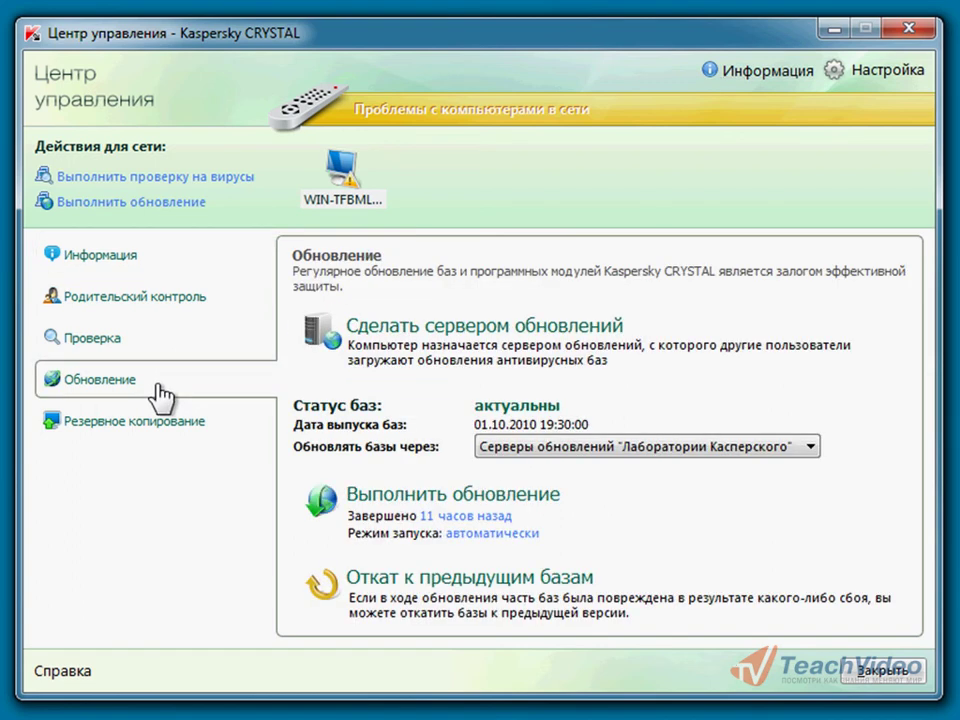
click(163, 303)
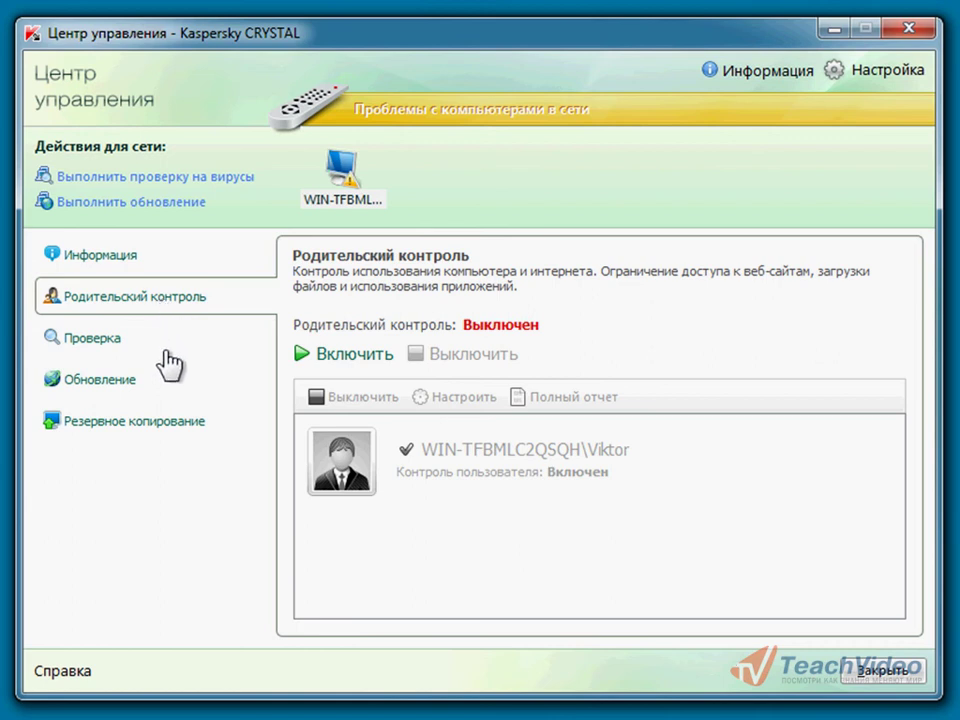
click(160, 424)
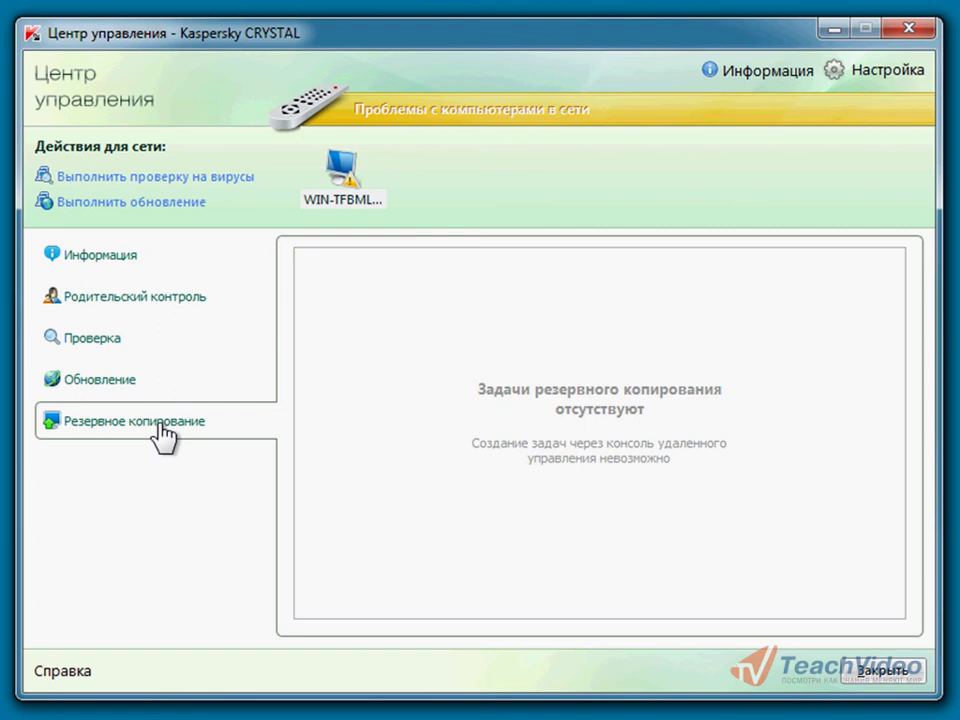
click(880, 670)
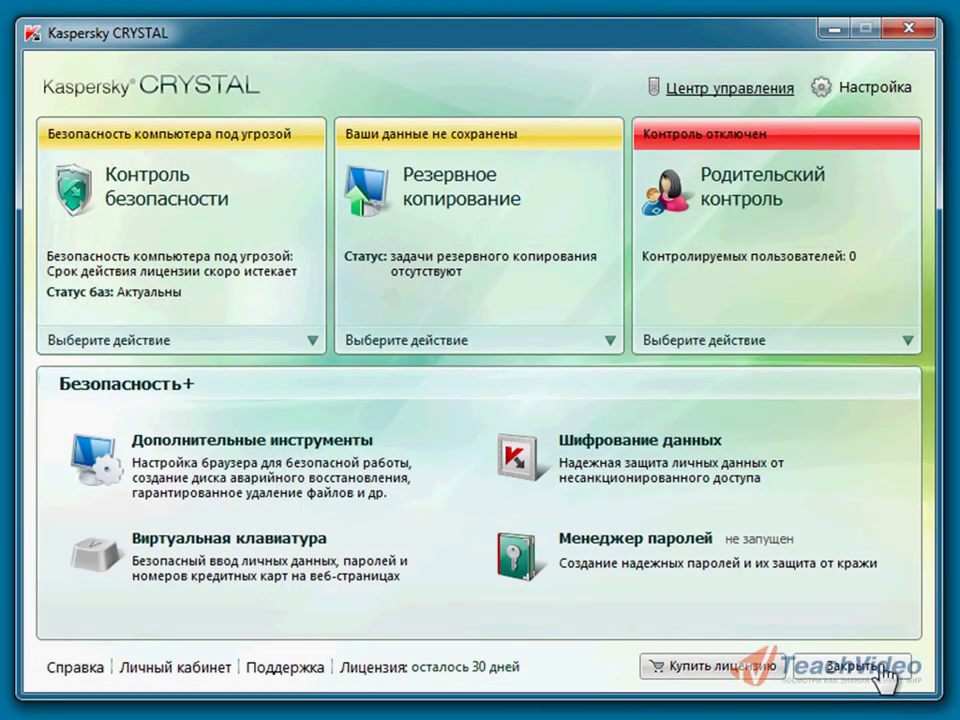
Open the program's settings at the «Общие» parameters
click(866, 90)
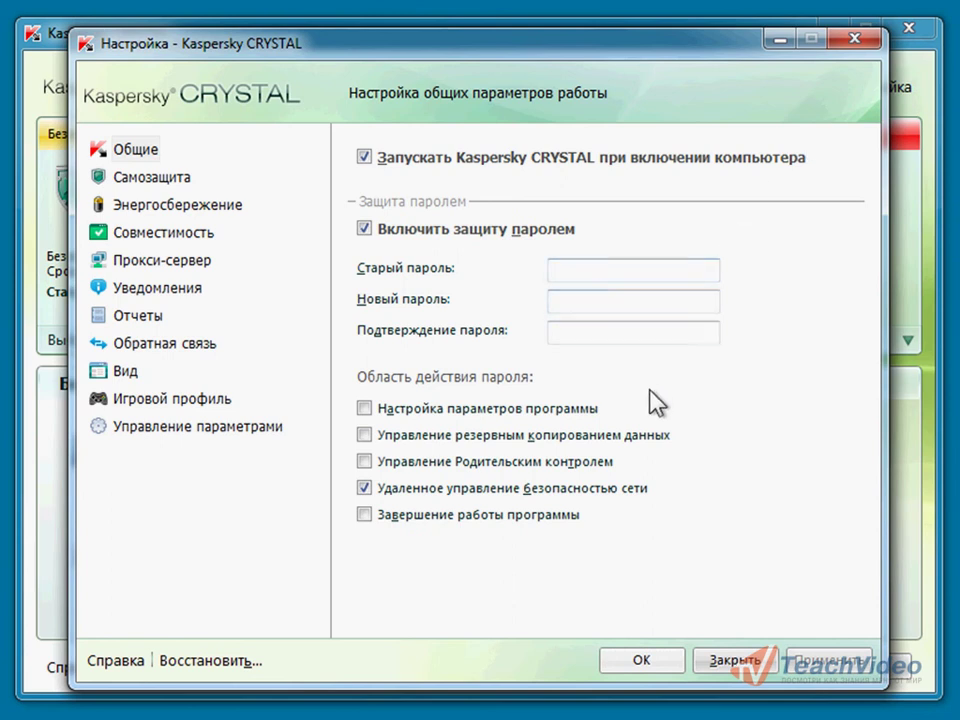